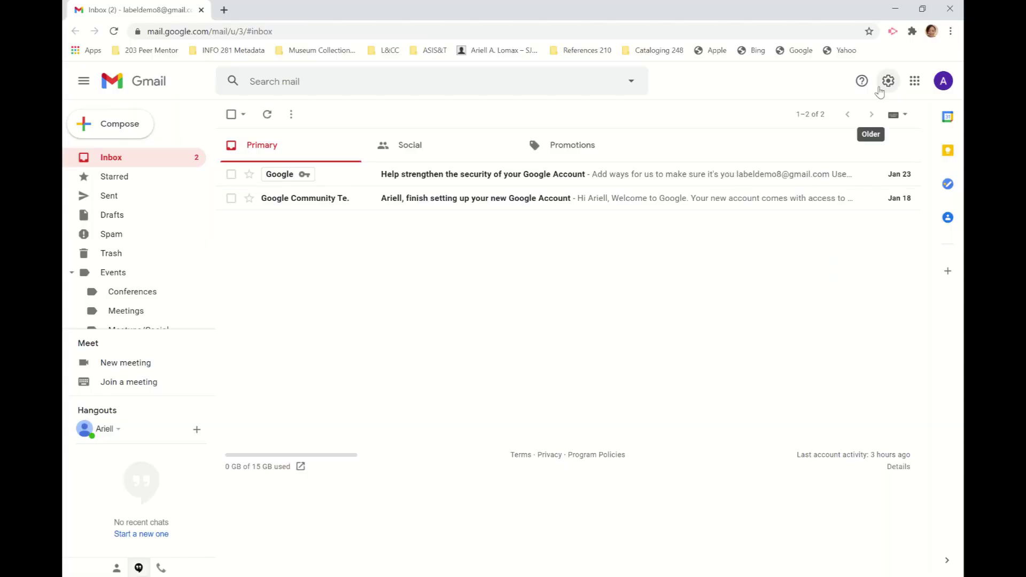
# Step: Open the Labels tab of Gmail's full settings and scroll down to the custom labels list
pyautogui.click(887, 82)
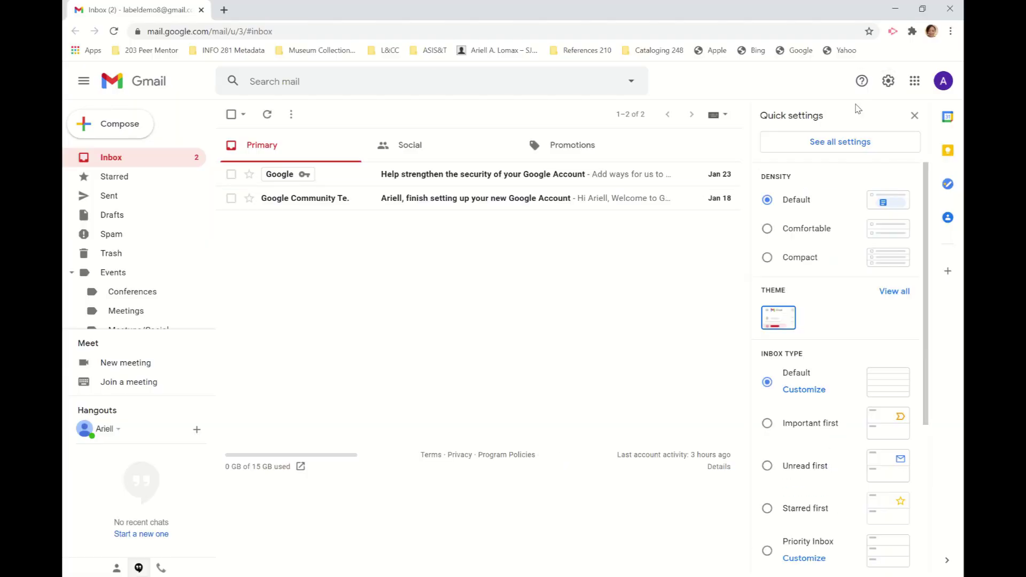
pyautogui.click(812, 145)
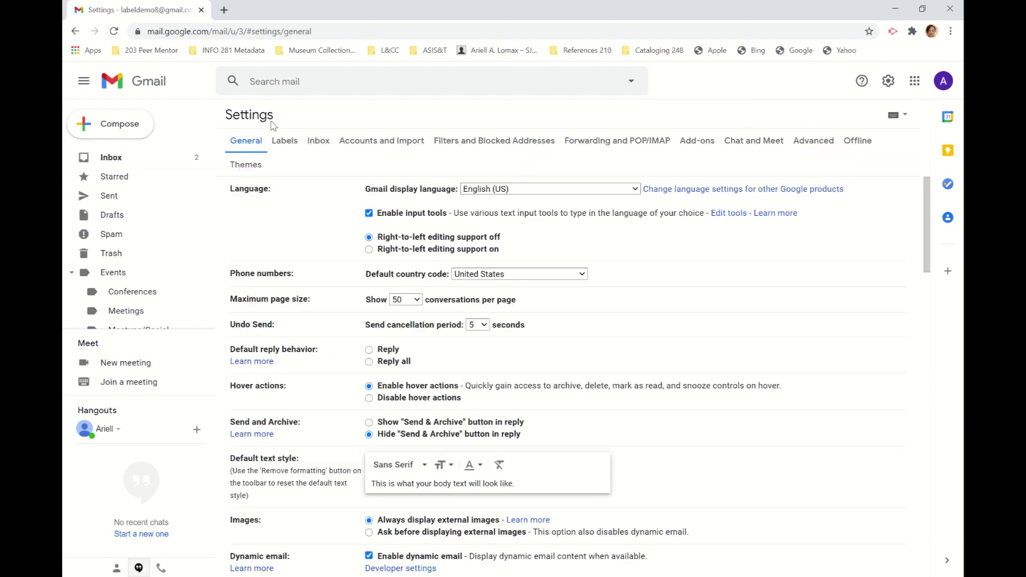
pyautogui.click(283, 142)
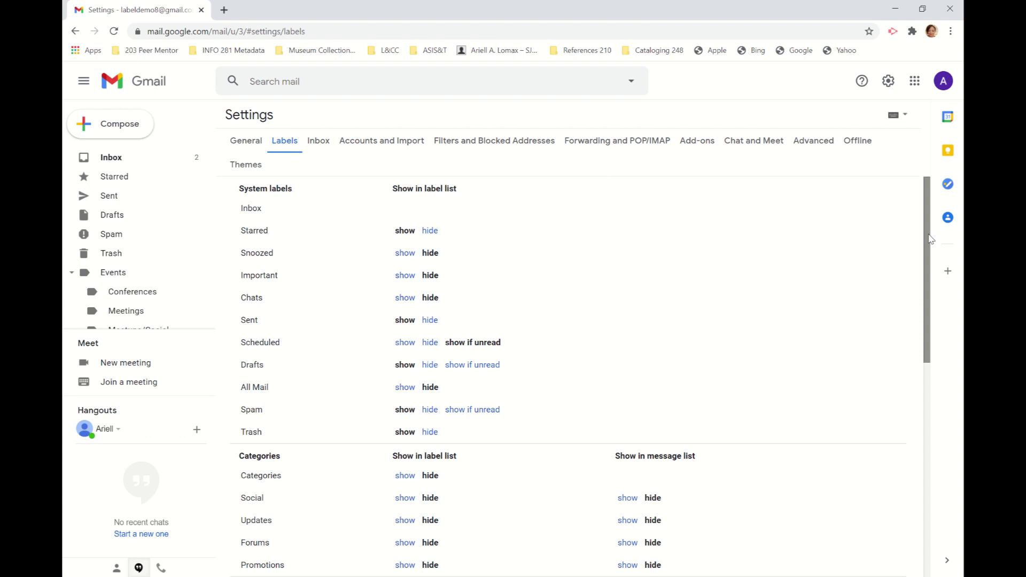
pyautogui.moveTo(930, 238); pyautogui.dragTo(927, 323)
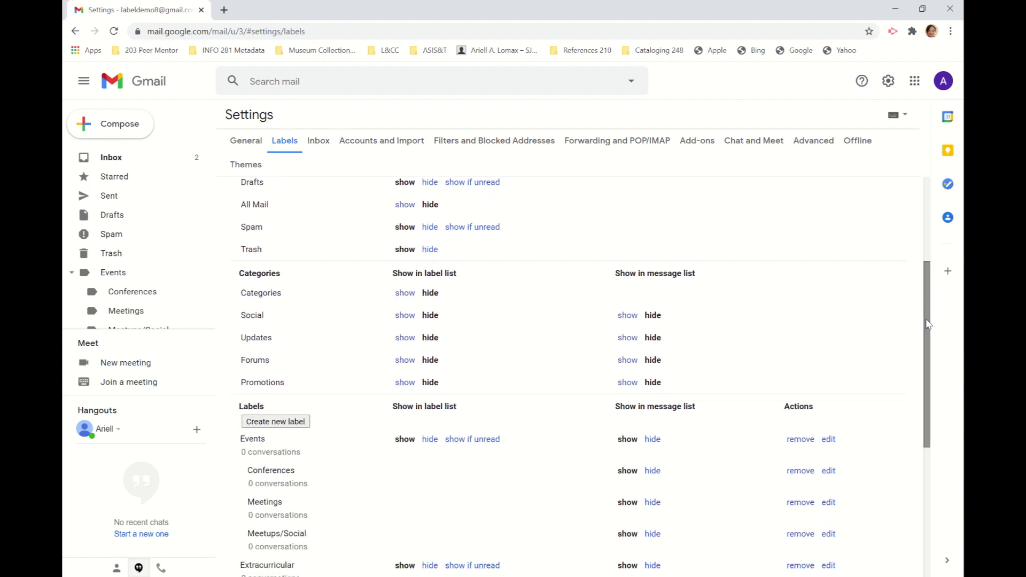
pyautogui.moveTo(926, 324); pyautogui.dragTo(929, 408)
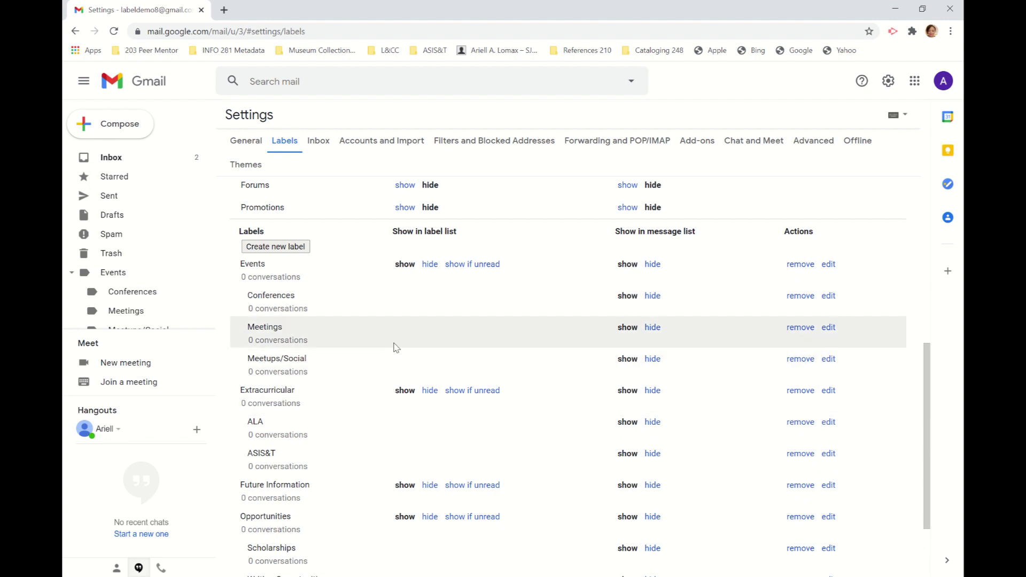
# Step: Create a new top-level label named 'Classes'
pyautogui.scroll(-1, 687, 475)
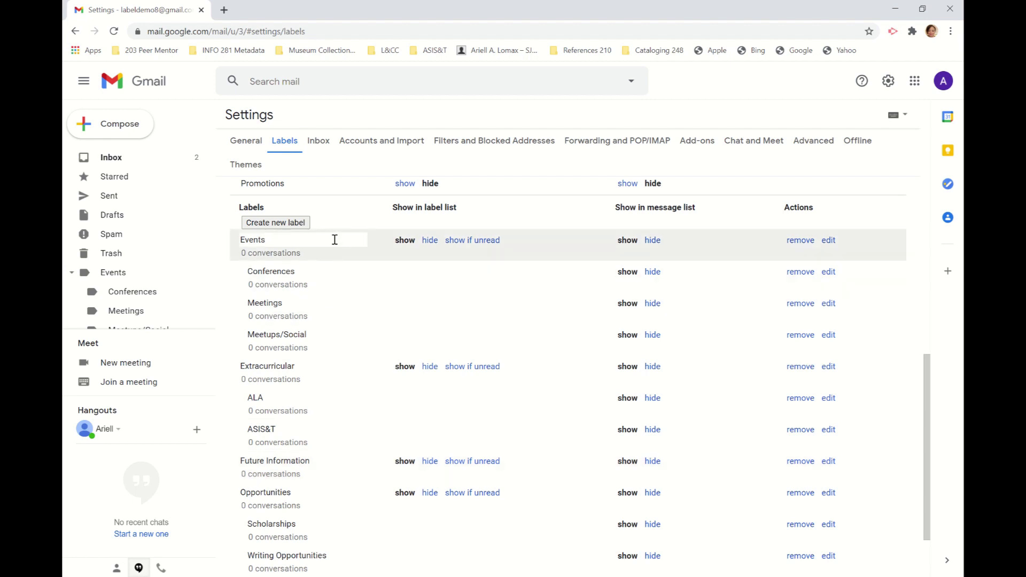
pyautogui.click(283, 223)
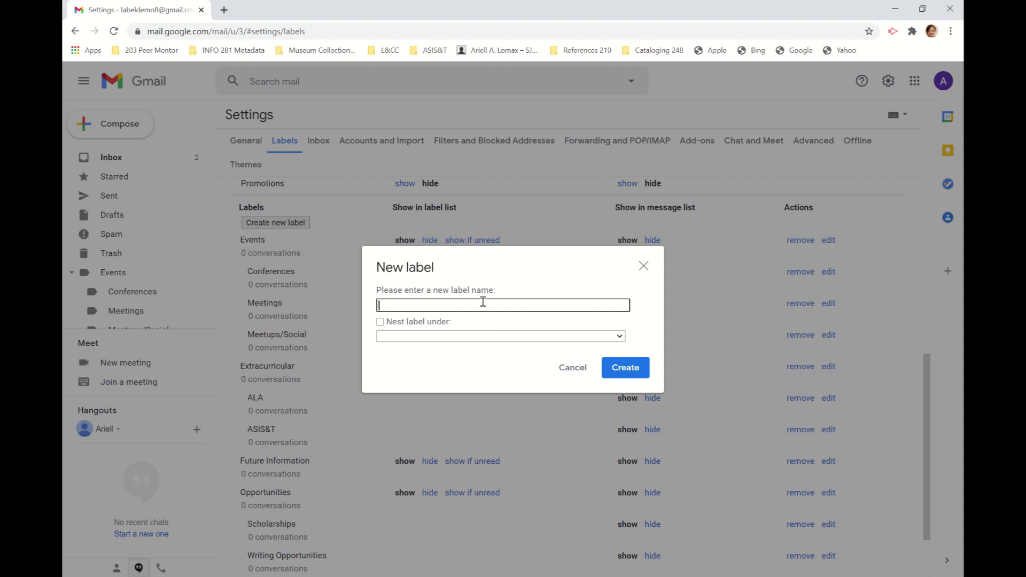
pyautogui.write('Classes')
pyautogui.click(626, 368)
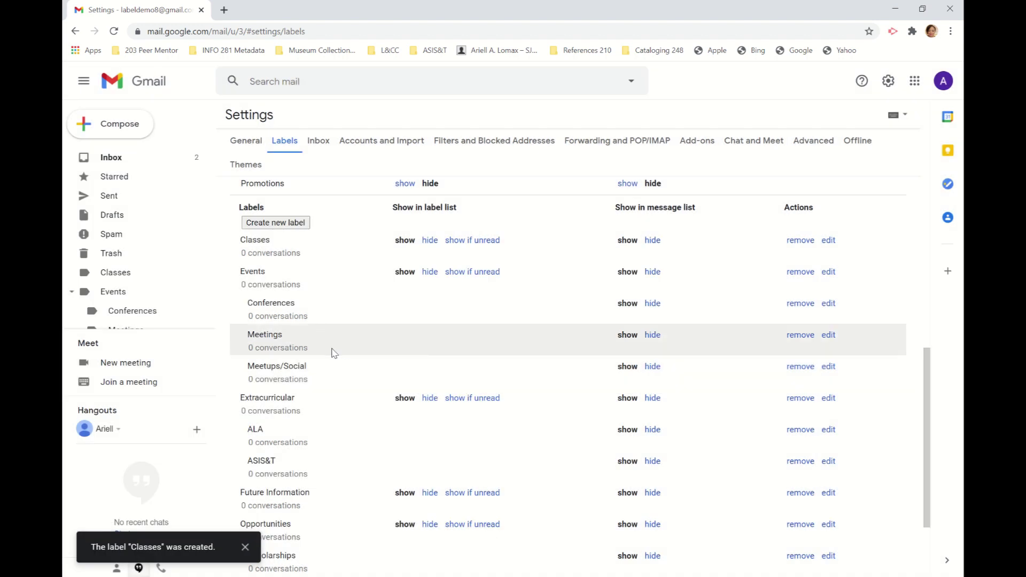
# Step: Create an 'INFO 203' label nested under Classes
pyautogui.click(273, 222)
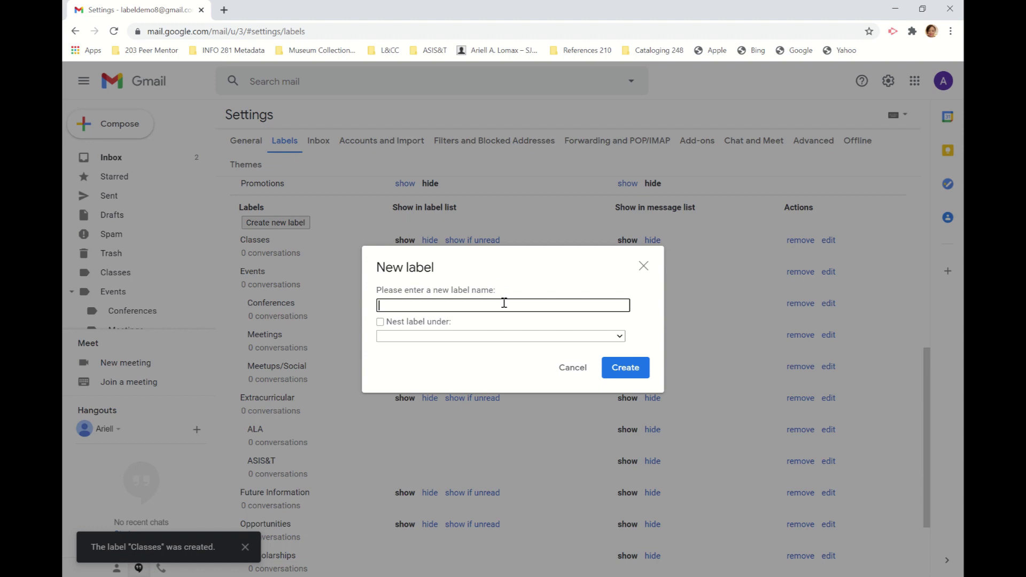
pyautogui.write('INFO 203')
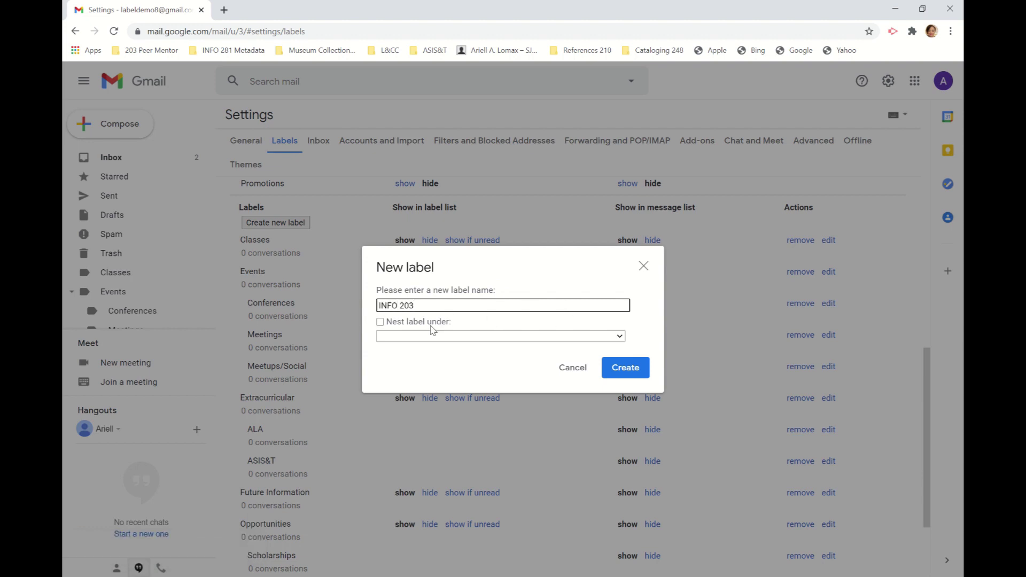
pyautogui.click(458, 343)
pyautogui.press('space')
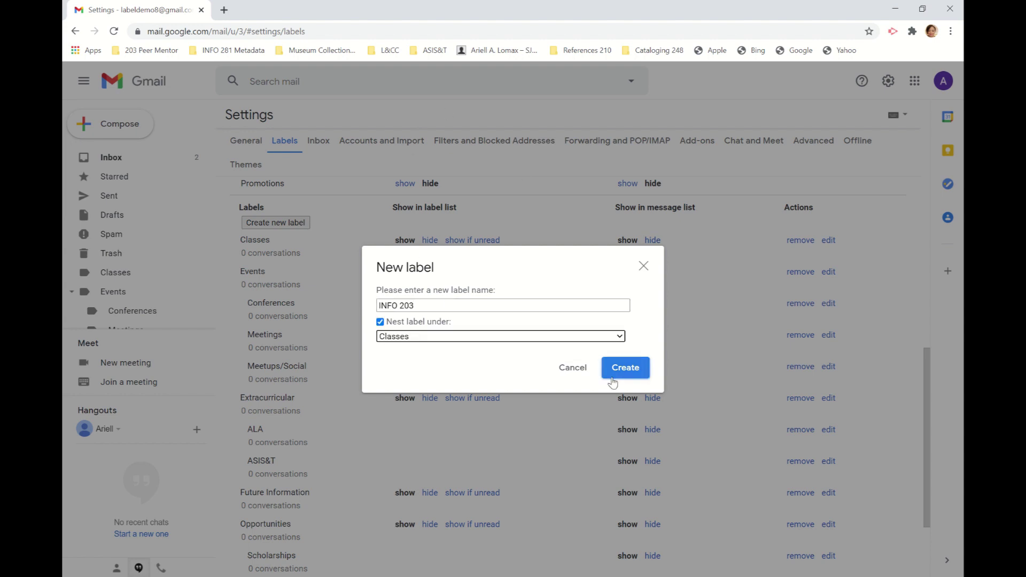
pyautogui.click(624, 374)
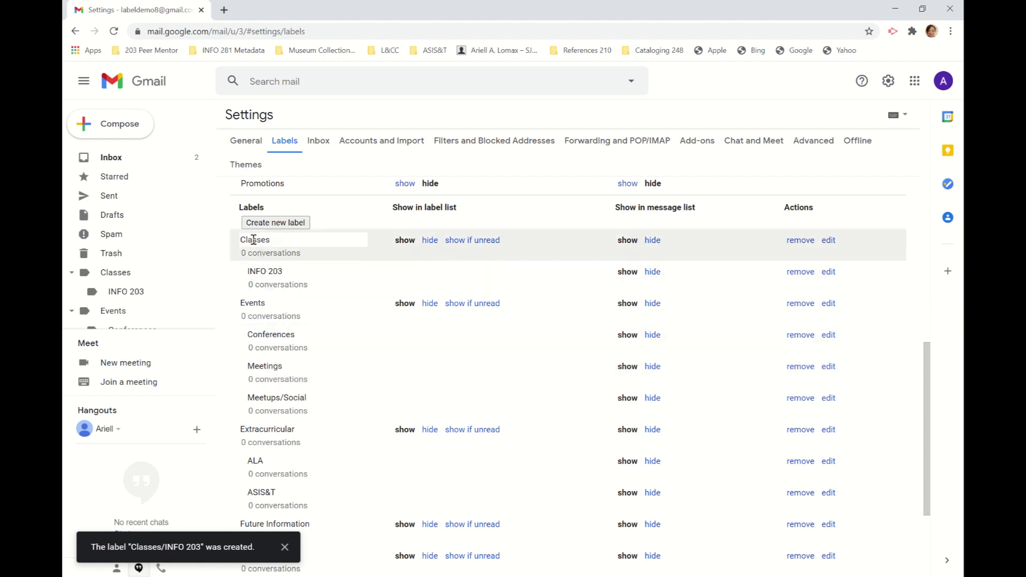
# Step: Select the ALA 2021 Midwinter Meeting email in the inbox and apply a new 'Webinars' label nested under Events
pyautogui.scroll(-1, 254, 240)
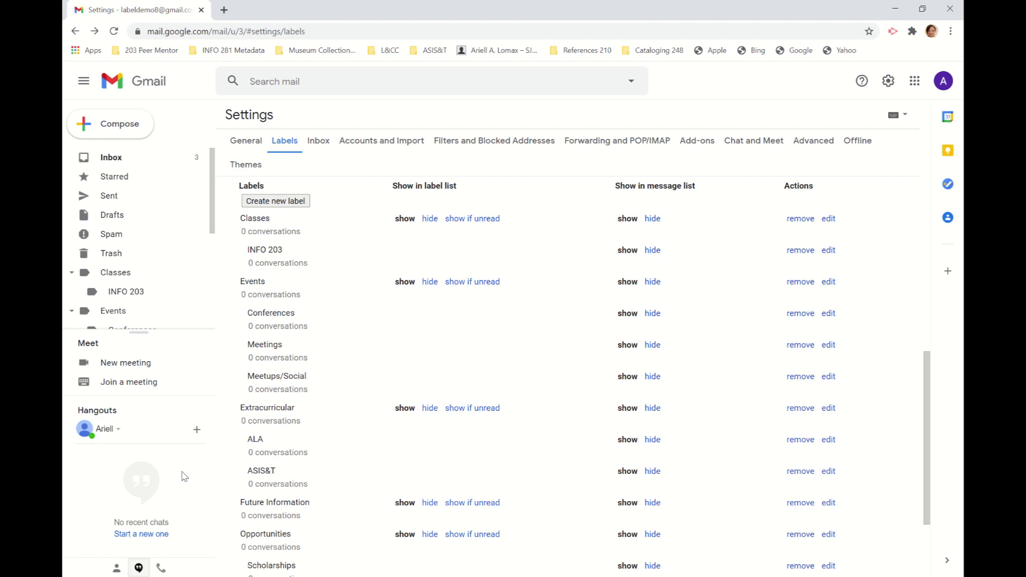
pyautogui.click(136, 159)
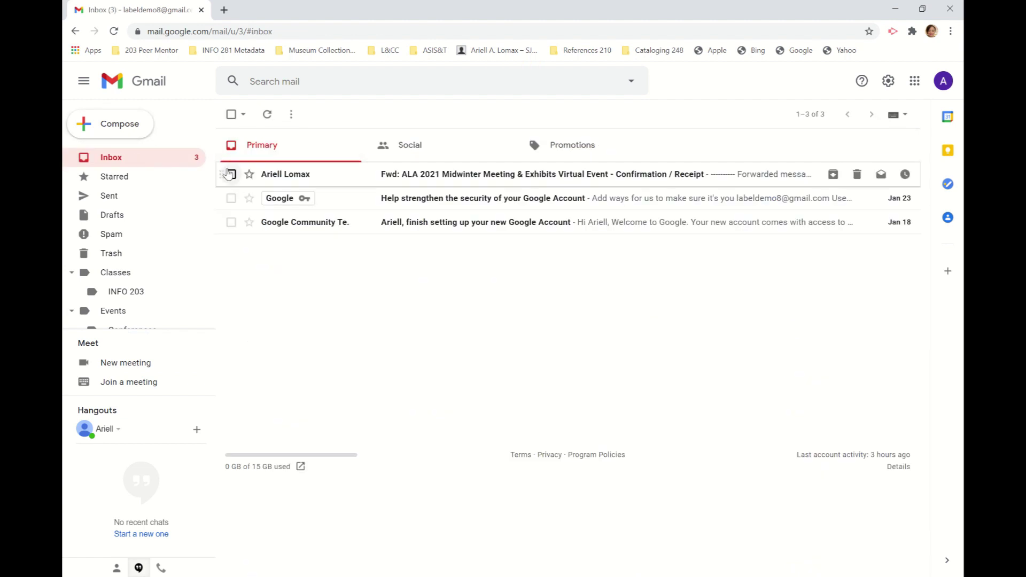
pyautogui.click(231, 175)
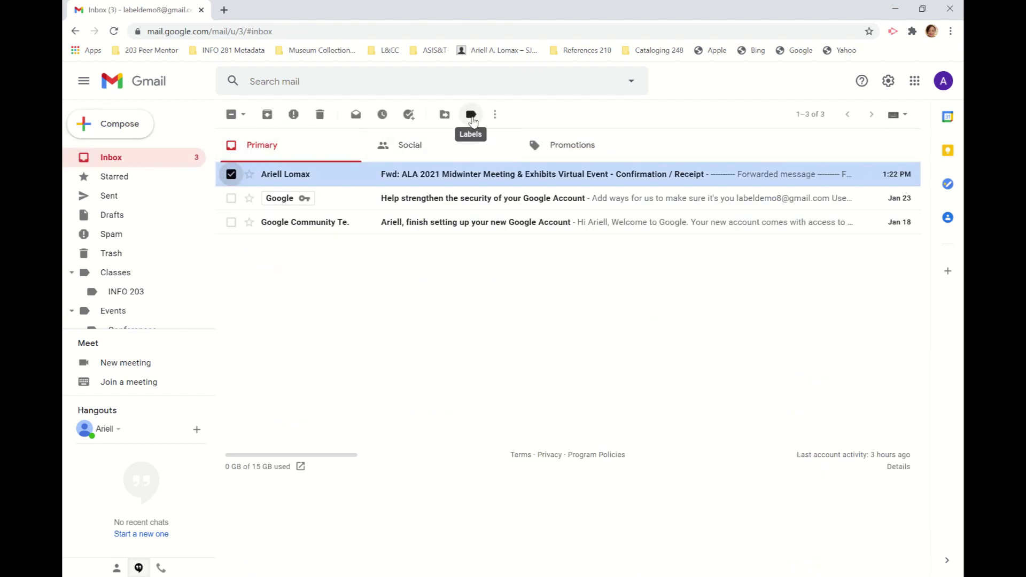
pyautogui.click(472, 120)
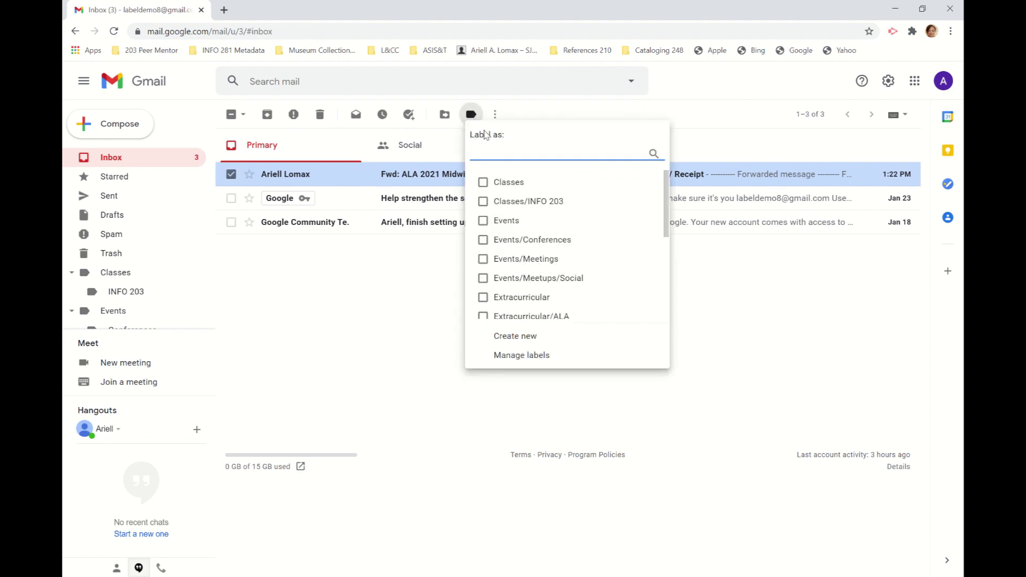
pyautogui.click(507, 336)
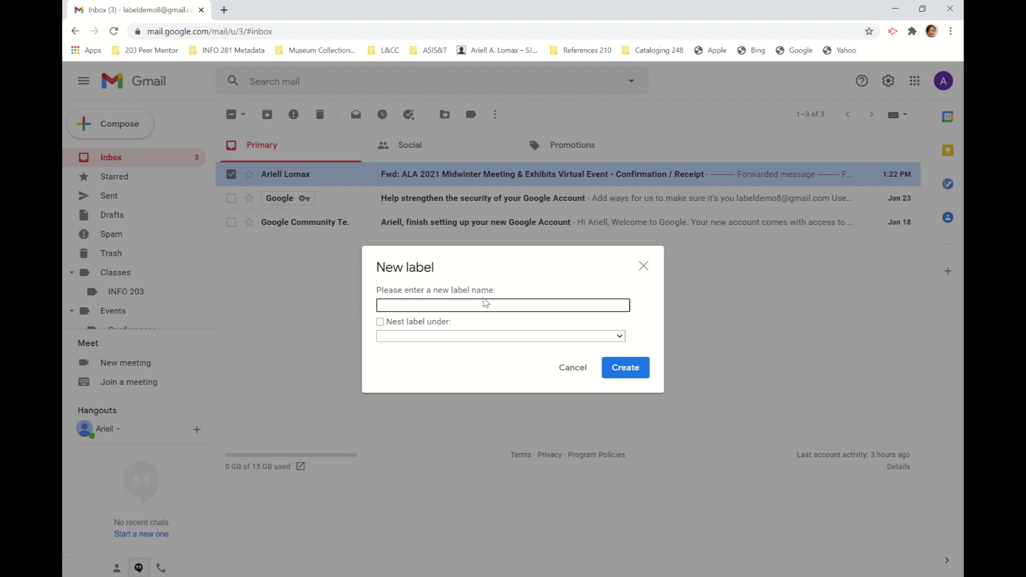
pyautogui.write('Webinars')
pyautogui.click(455, 338)
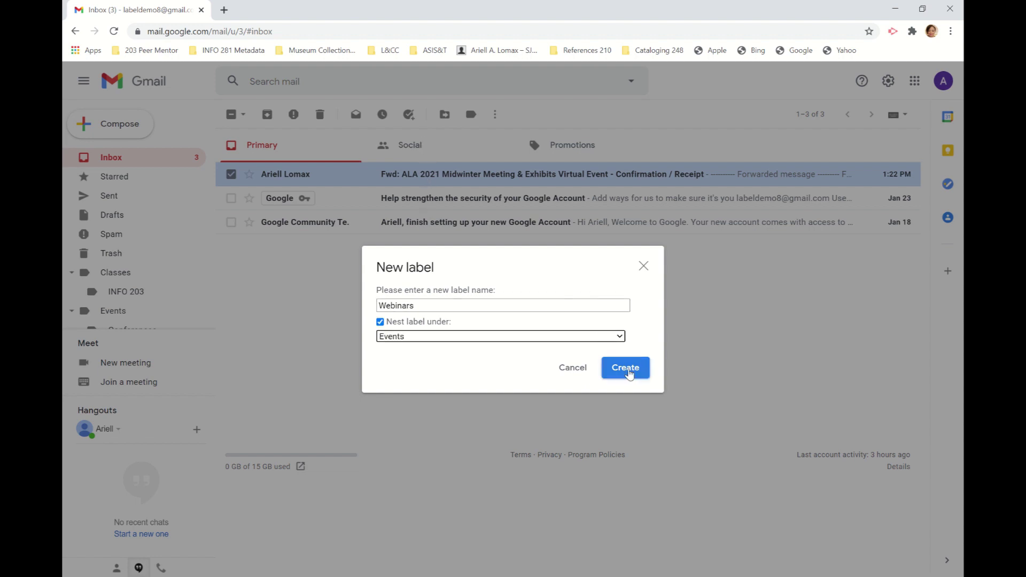
pyautogui.click(619, 367)
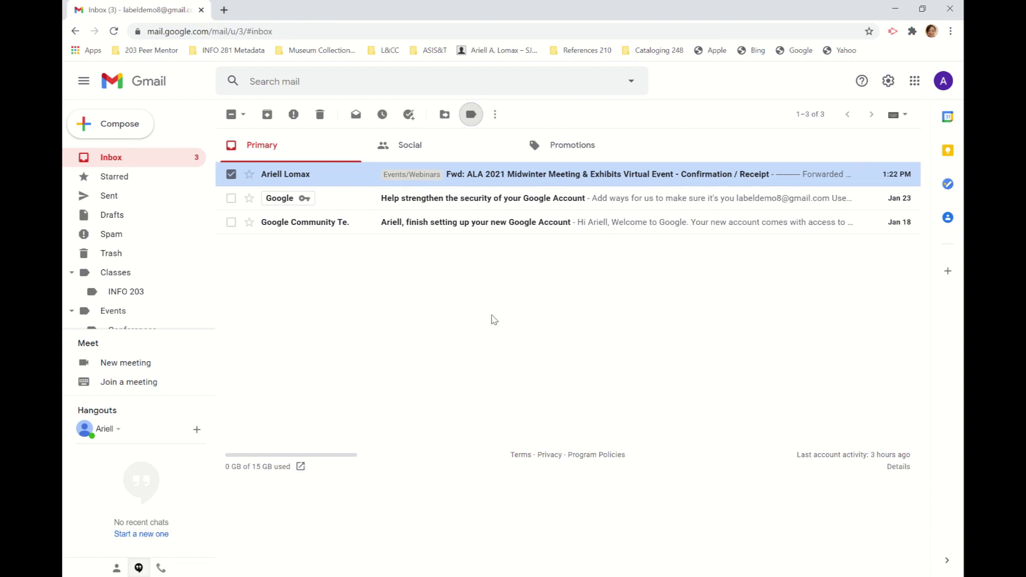
# Step: Apply a new 'Memberships/Accounts' label to the Google account setup email
pyautogui.click(457, 223)
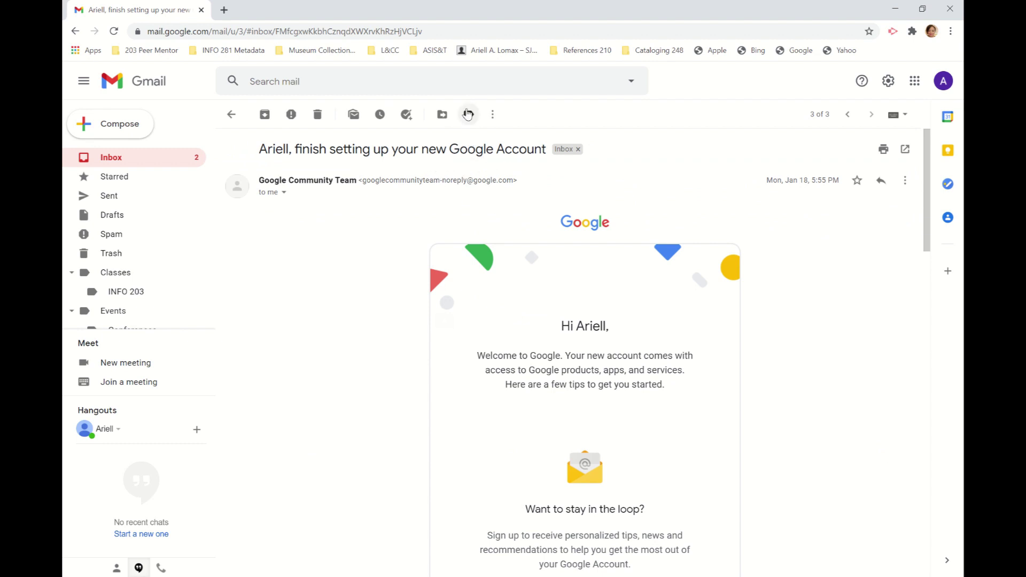
pyautogui.click(469, 119)
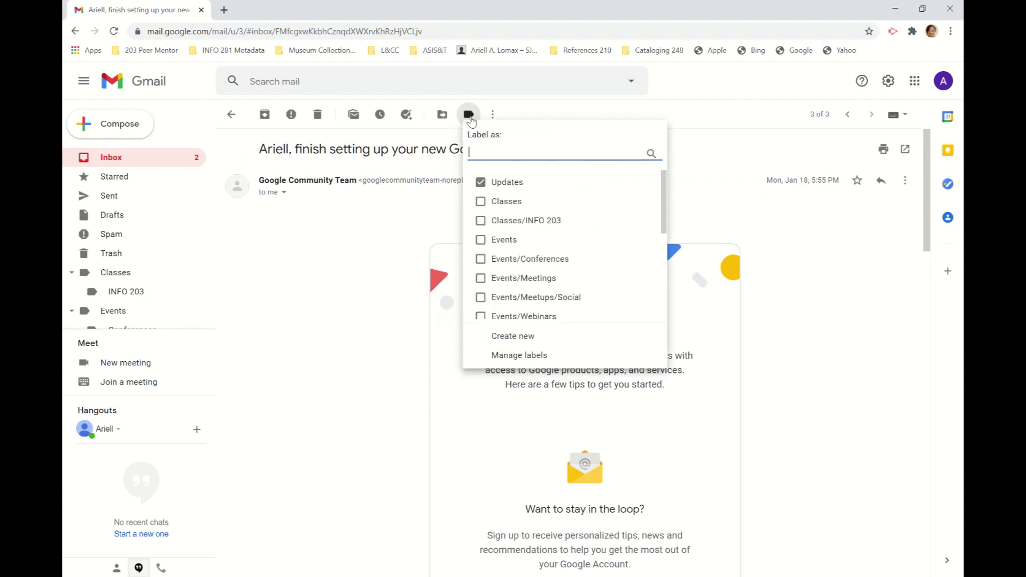
pyautogui.click(523, 334)
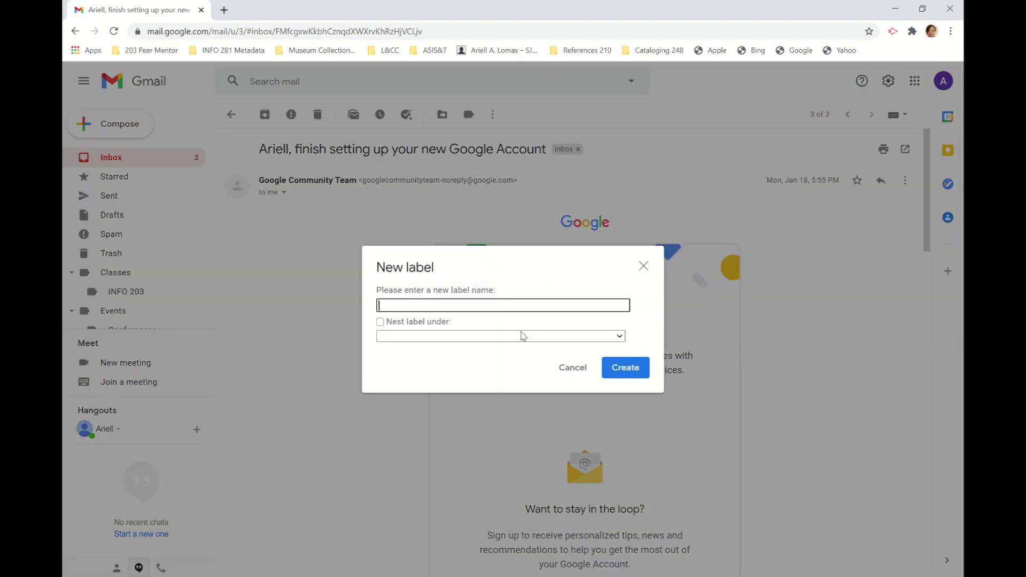
pyautogui.write('Memberships/Accounts')
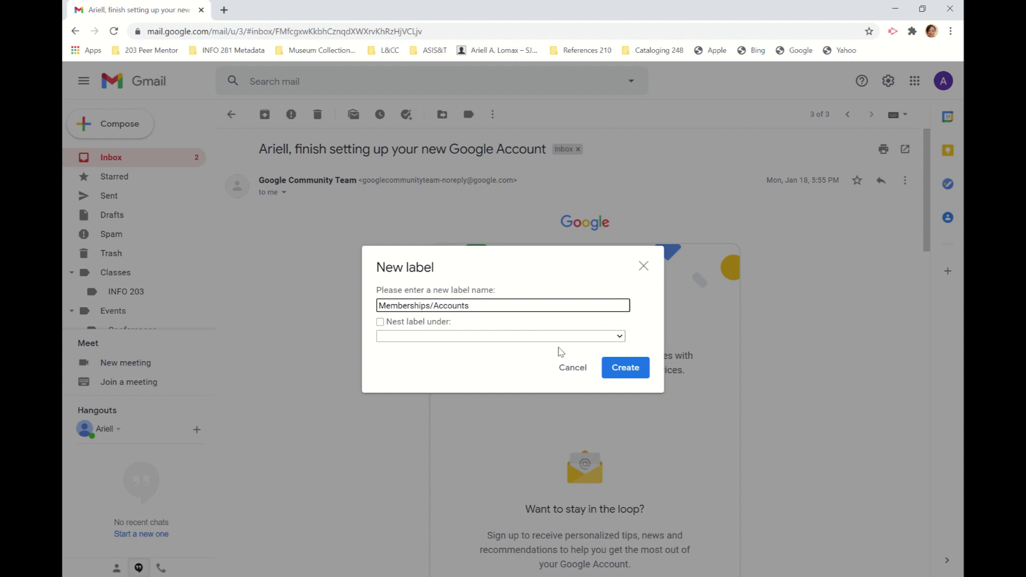
pyautogui.click(623, 367)
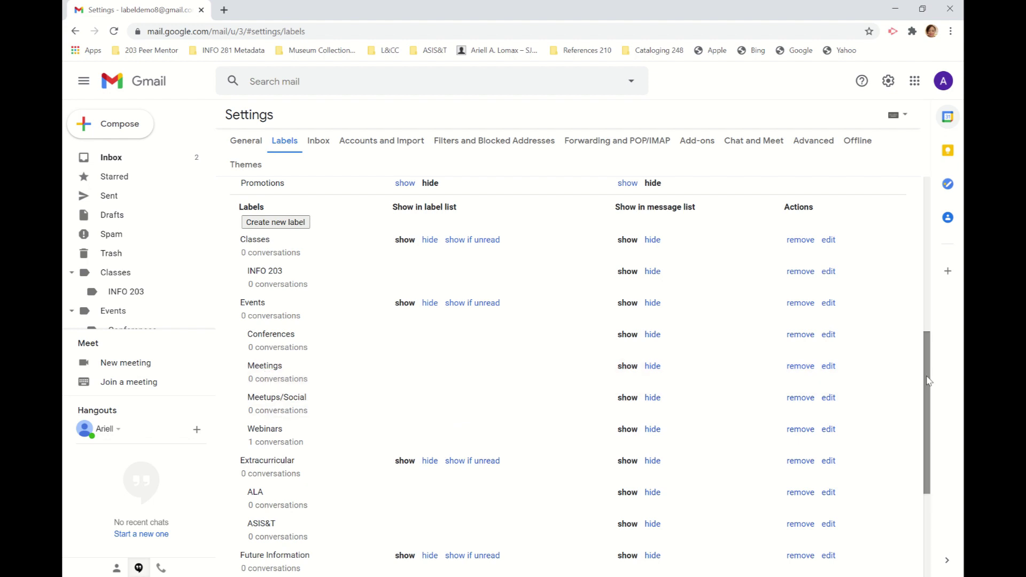
# Step: Scroll the label list to show Memberships/Accounts and Webinars each holding 1 conversation
pyautogui.moveTo(928, 381); pyautogui.dragTo(938, 464)
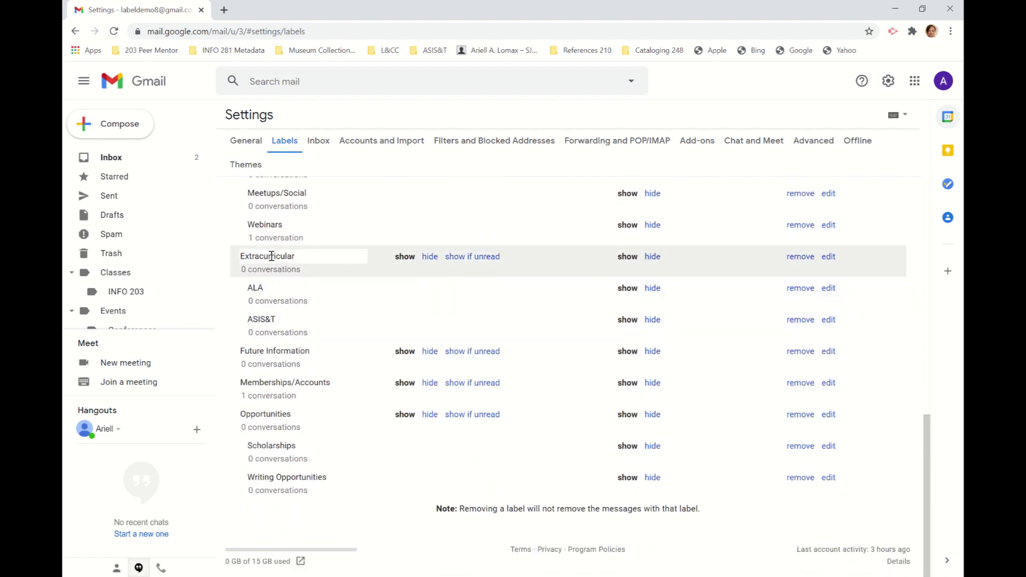